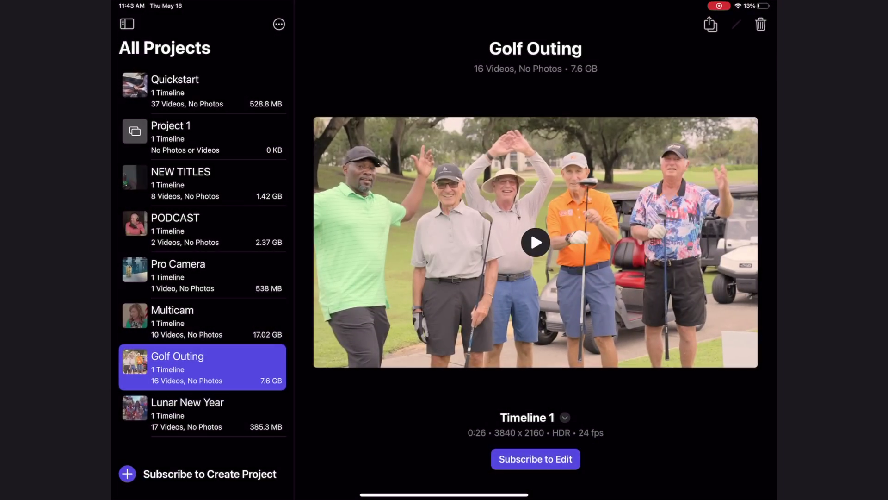
# Step: Export Golf Outing as a Final Cut Pro for iPad project with all media included
pyautogui.click(711, 24)
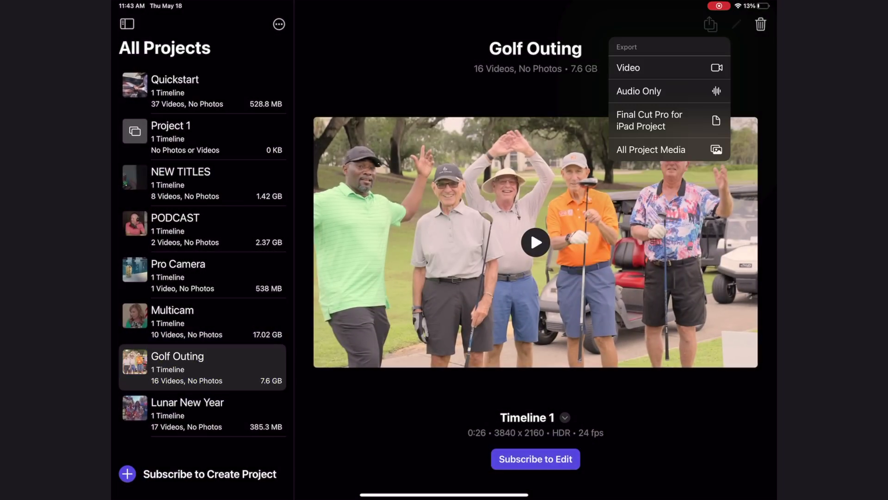
pyautogui.click(649, 121)
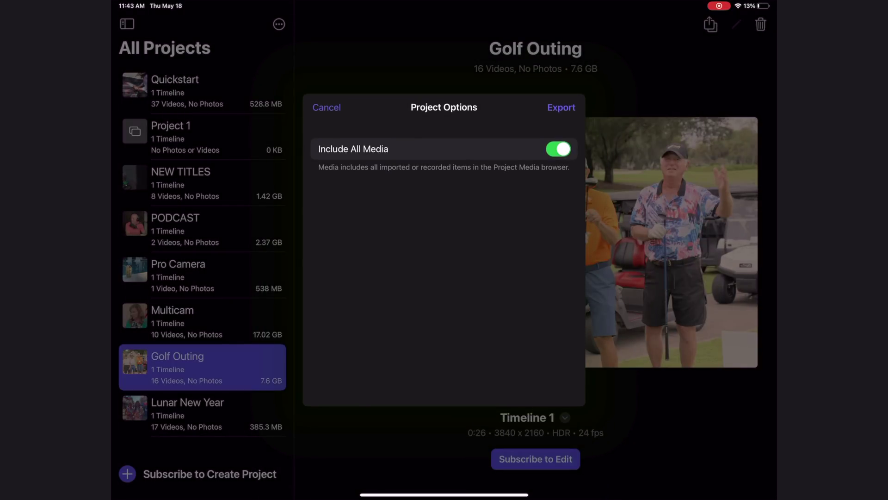
pyautogui.click(561, 107)
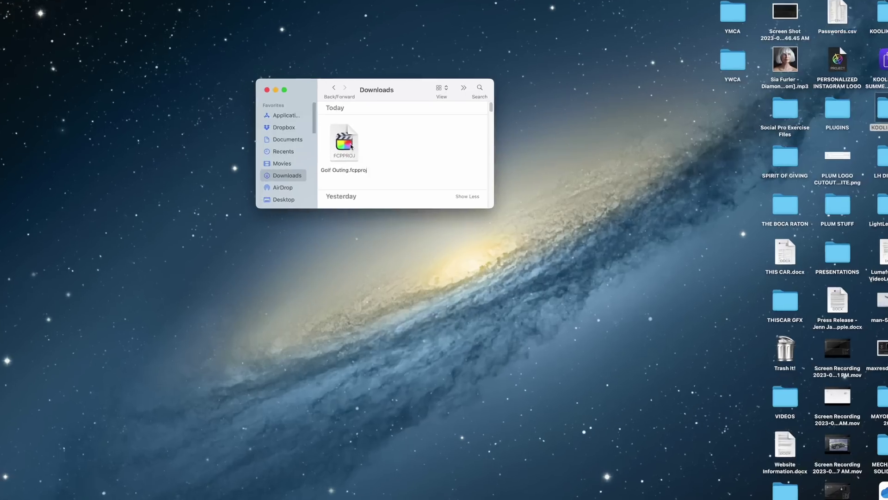
# Step: Open Golf Outing.fcpproj from Downloads with Final Cut Pro on the Mac
pyautogui.rightClick(346, 132)
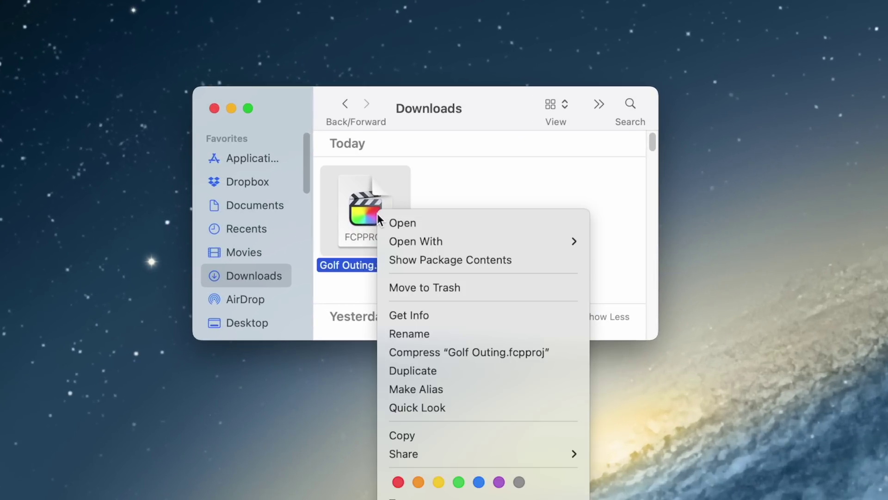
pyautogui.moveTo(425, 236)
pyautogui.click(627, 242)
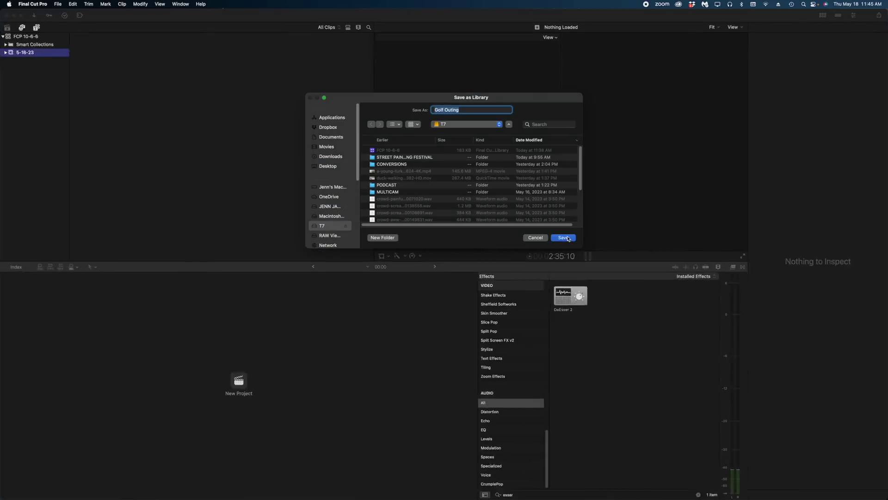
# Step: Save the imported project as the library 'Golf Outing' on the T7 drive
pyautogui.press('Return')
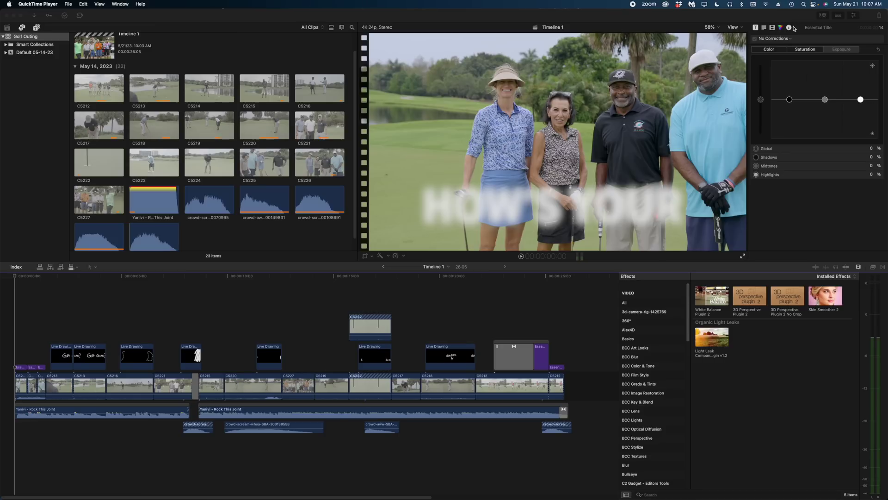
# Step: Play to the Live Drawing title and set its Draw On time to 1.0 s
pyautogui.click(756, 28)
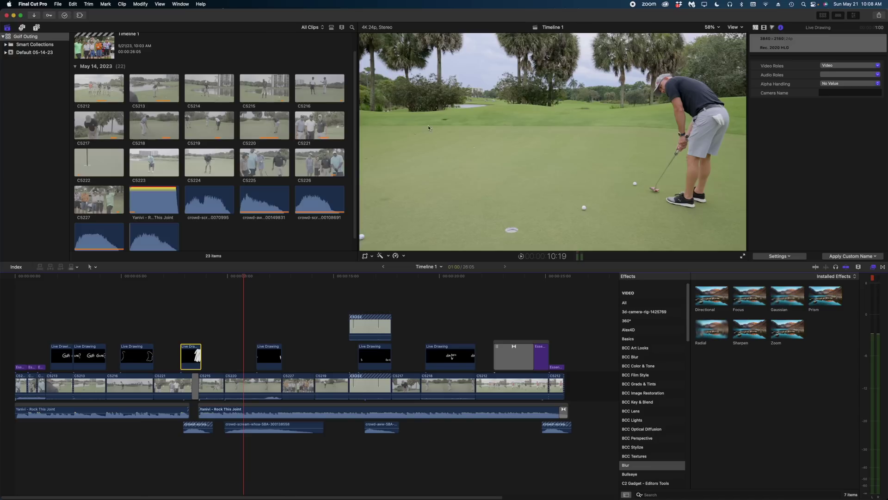
pyautogui.click(179, 278)
pyautogui.press('space')
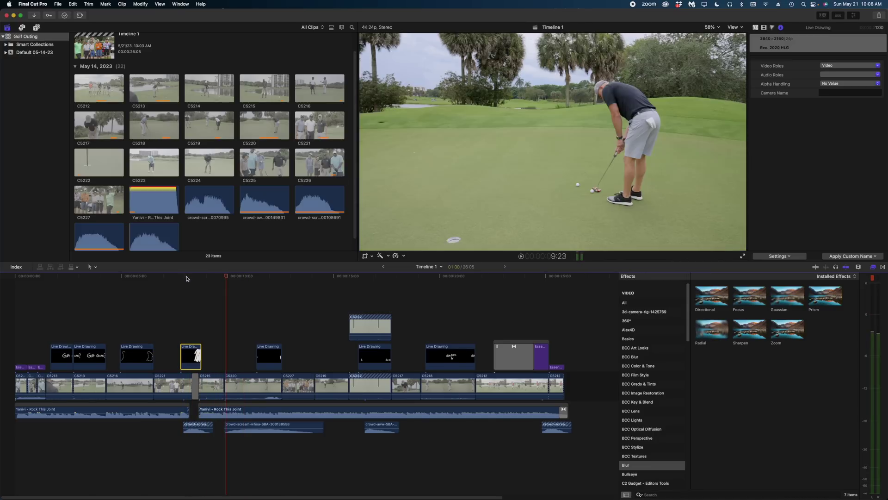
pyautogui.click(190, 348)
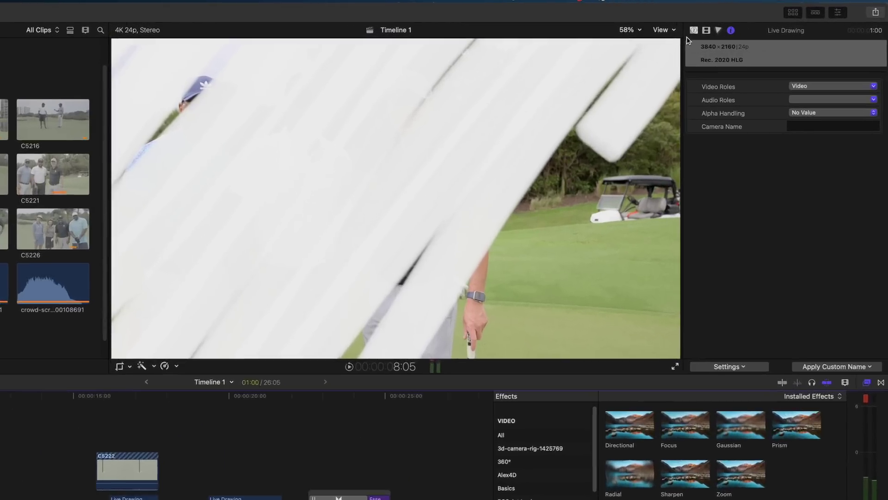
pyautogui.click(756, 28)
pyautogui.moveTo(638, 92); pyautogui.dragTo(651, 96)
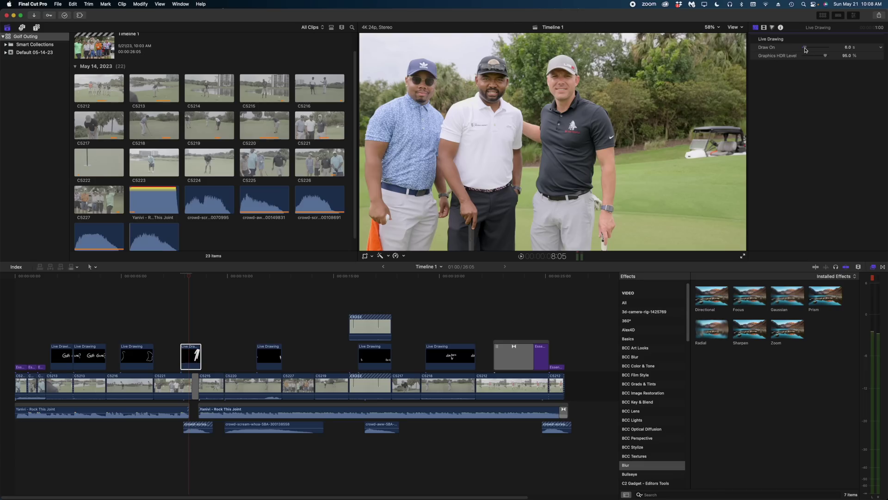
pyautogui.moveTo(804, 50); pyautogui.dragTo(804, 50)
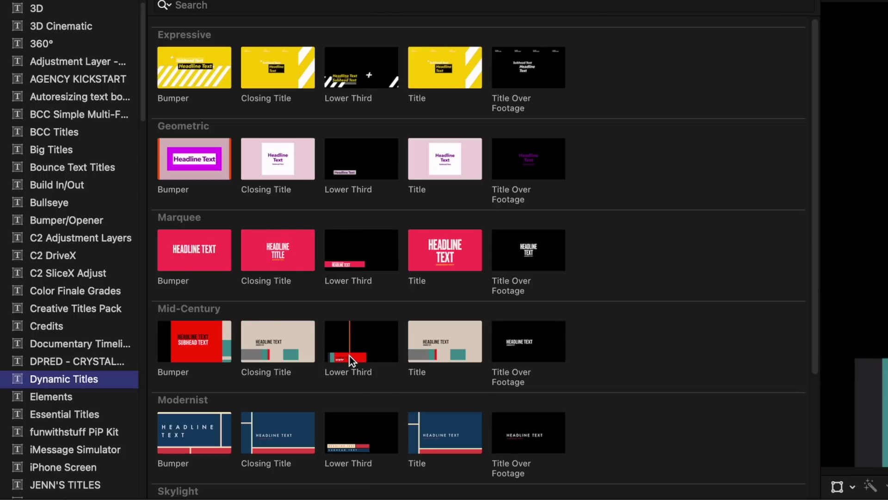
# Step: Preview the Prism background from the Dynamic Backgrounds generators
pyautogui.scroll(-2, 348, 354)
pyautogui.scroll(-8, 19, 301)
pyautogui.scroll(-15, 24, 309)
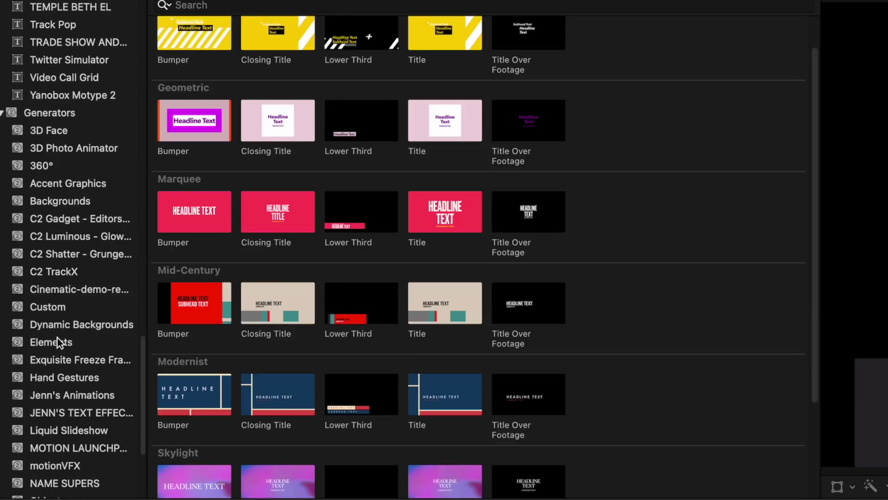
pyautogui.click(65, 326)
pyautogui.click(287, 113)
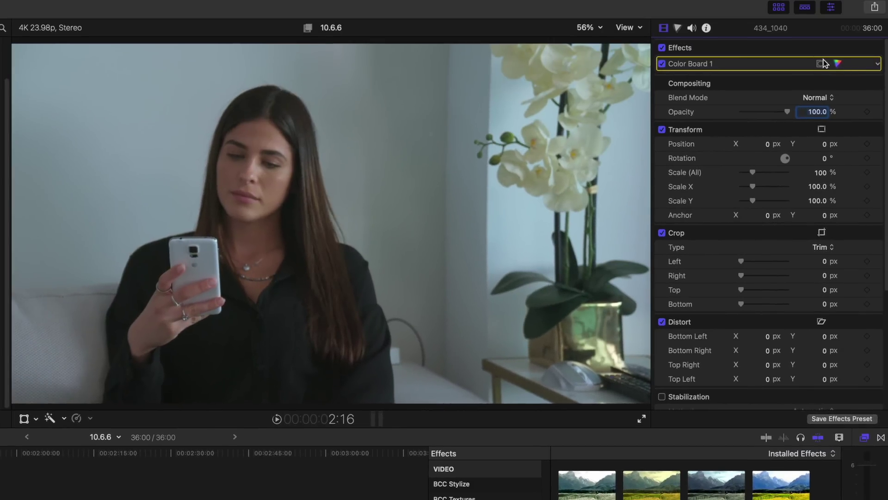
# Step: Open Color Board 1 and review its Exposure, Color and Saturation panes
pyautogui.click(838, 65)
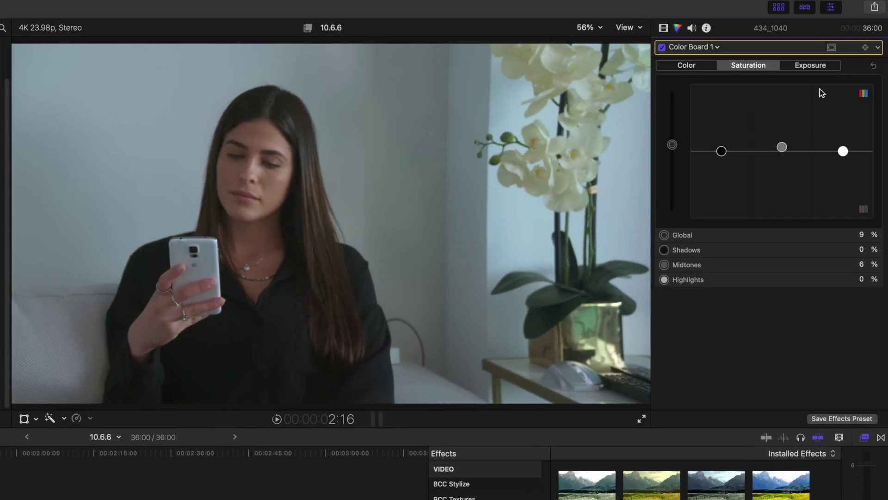
pyautogui.click(803, 67)
pyautogui.click(697, 65)
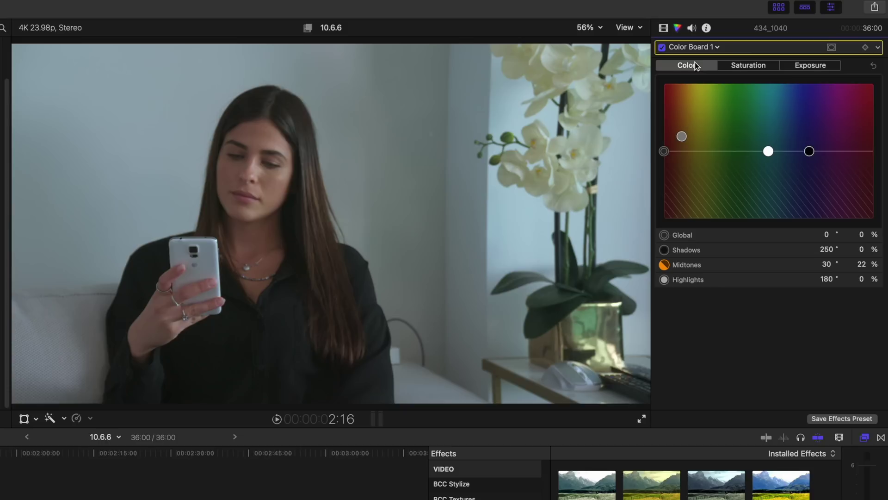
pyautogui.click(742, 67)
pyautogui.click(800, 67)
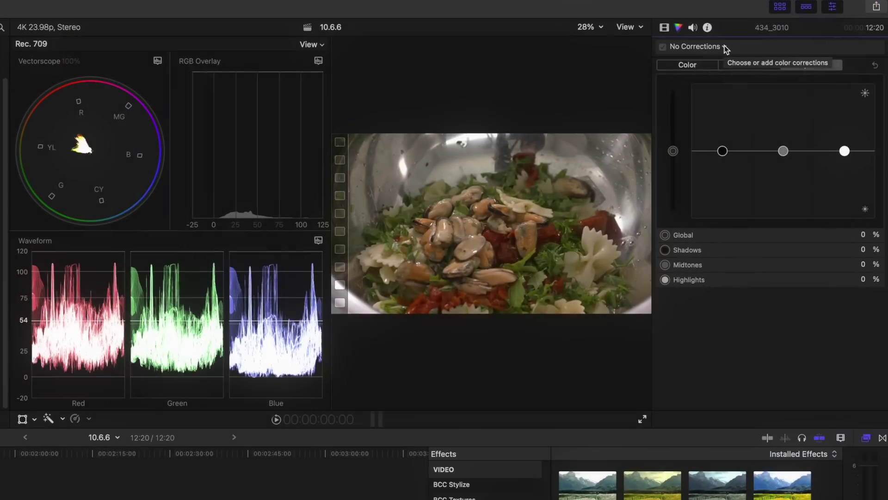
# Step: Add Color Adjustments with Highlights Warmth at -29 and Midtones Tint at 3.0
pyautogui.click(722, 46)
pyautogui.click(728, 126)
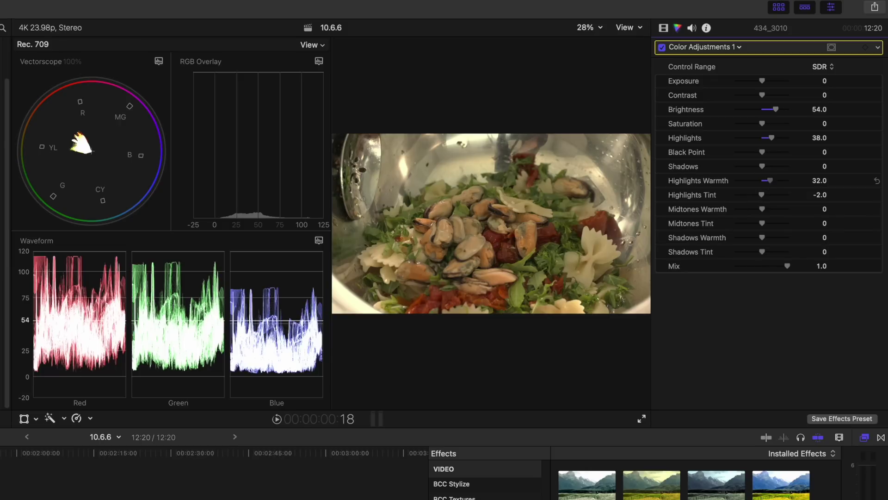
pyautogui.moveTo(770, 180); pyautogui.dragTo(755, 184)
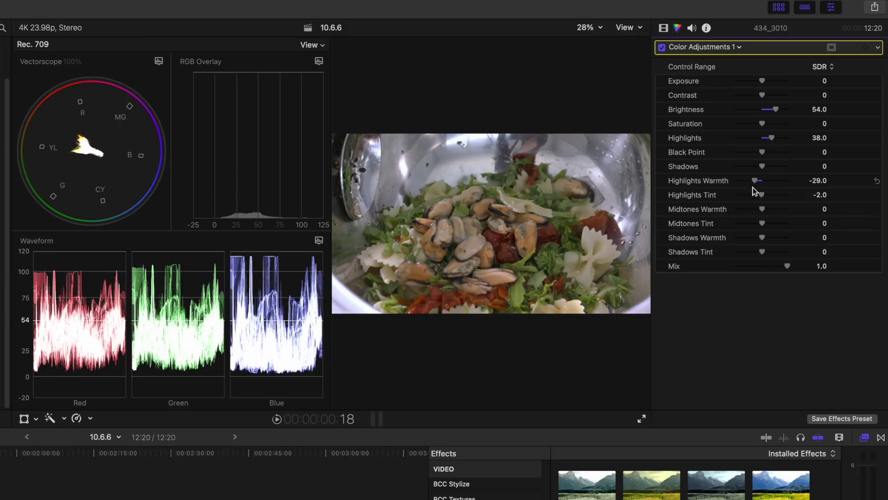
pyautogui.moveTo(763, 224); pyautogui.dragTo(764, 226)
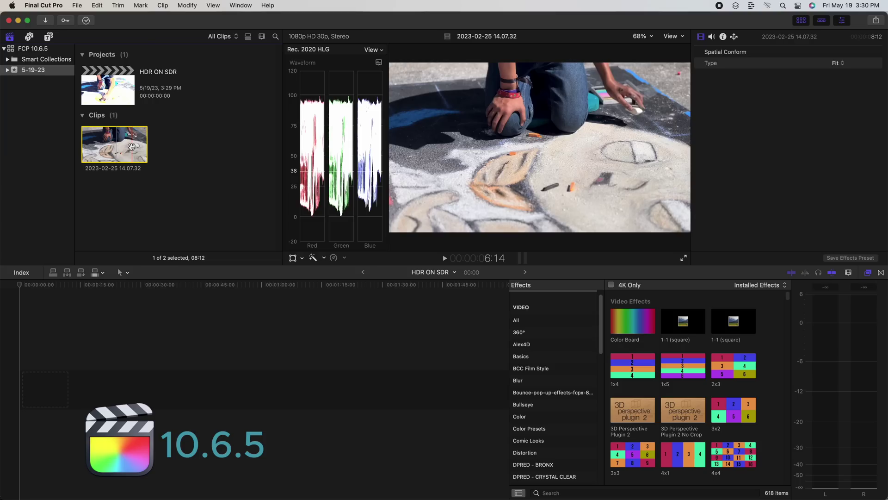
# Step: Open the HDR ON SDR project, play the chalk-drawing clip, then return to the start
pyautogui.click(19, 284)
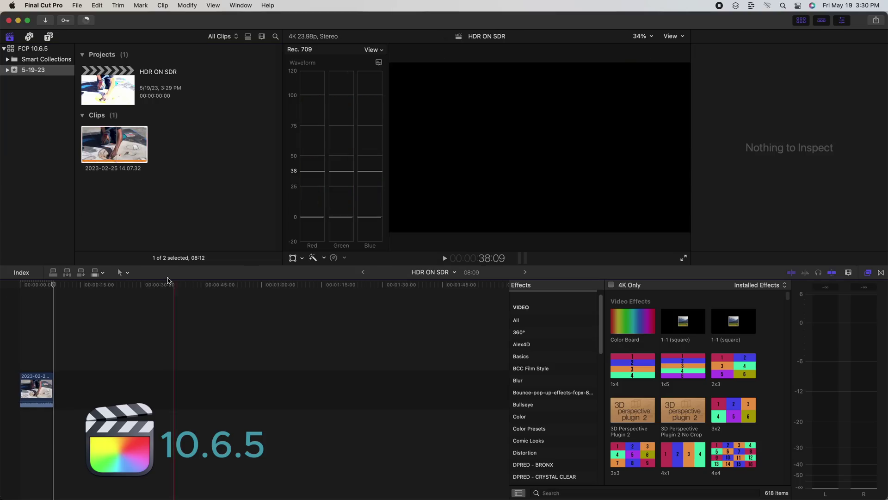
pyautogui.press('space')
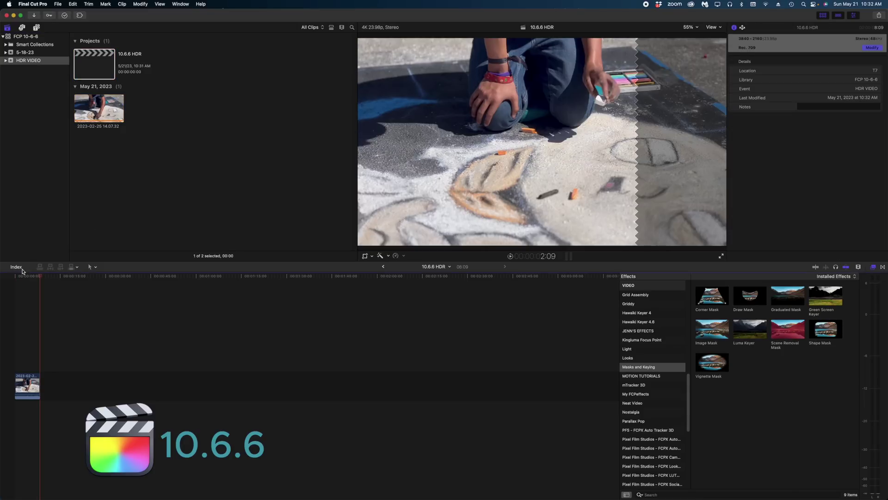
pyautogui.press('Home')
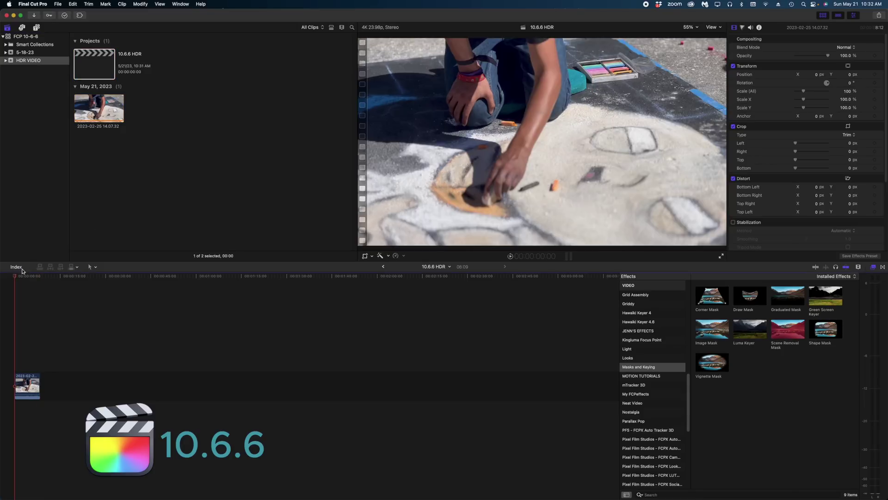
# Step: Play the 10.6.6 HDR project from the beginning
pyautogui.press('space')
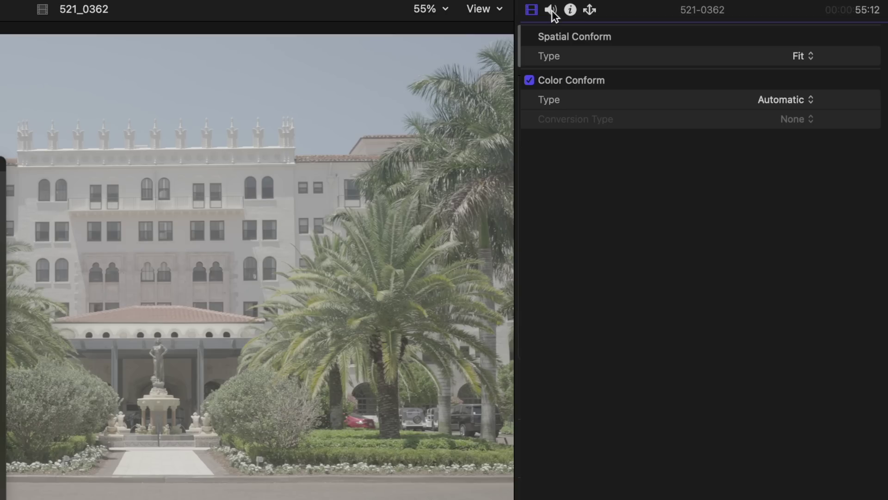
# Step: Show clip 521_0362's camera info and open Modify ProRes RAW Settings
pyautogui.click(572, 10)
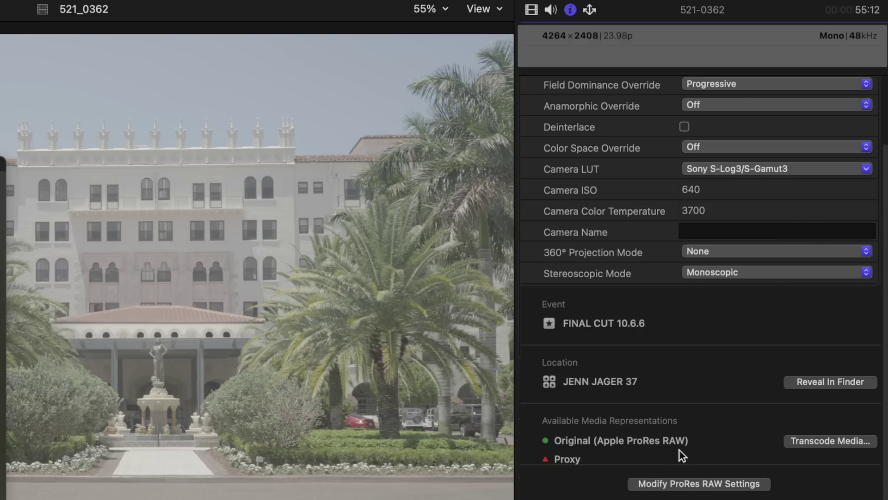
pyautogui.click(689, 483)
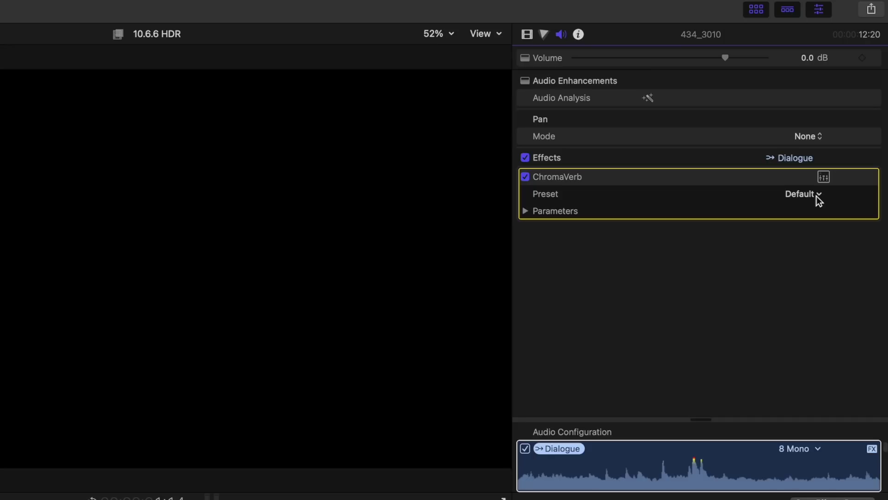
# Step: Browse the ChromaVerb presets, then apply the Lofi Speaker preset to Vintage Tube EQ
pyautogui.click(816, 195)
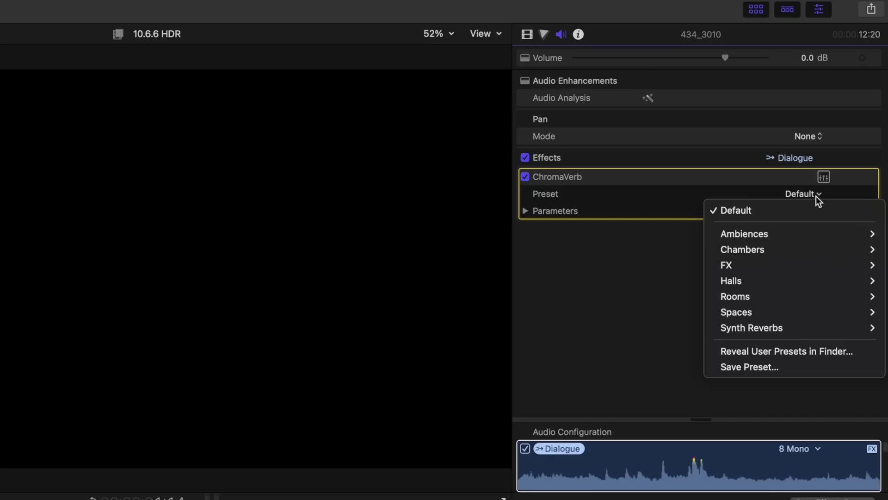
pyautogui.moveTo(803, 254)
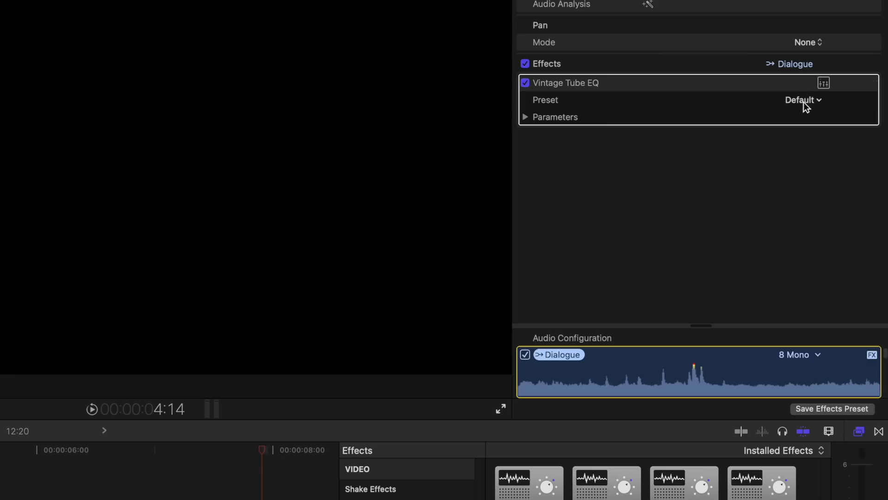
pyautogui.click(804, 101)
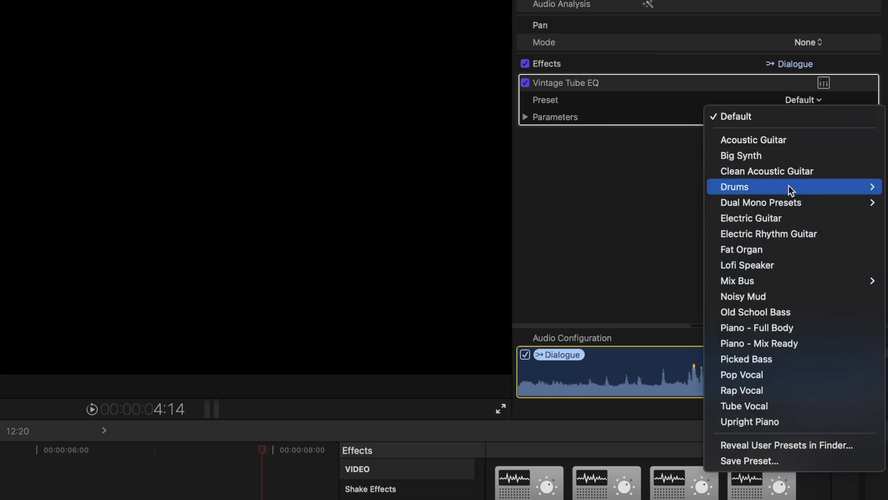
pyautogui.click(787, 265)
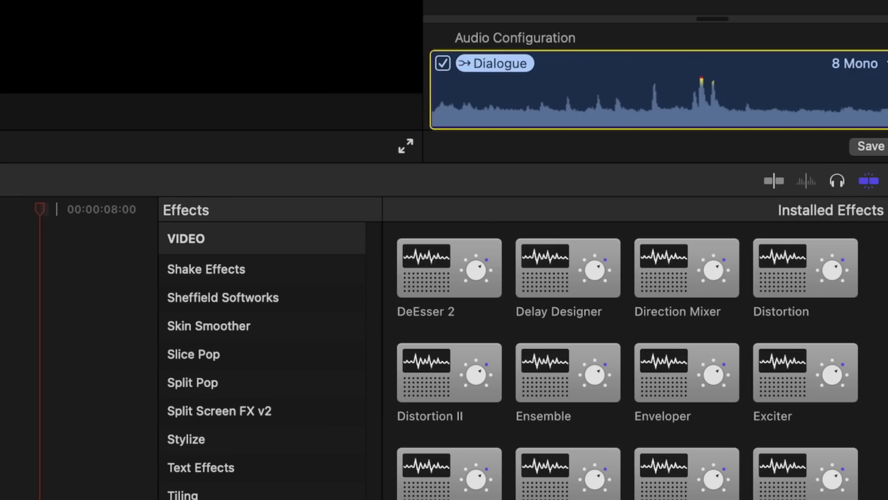